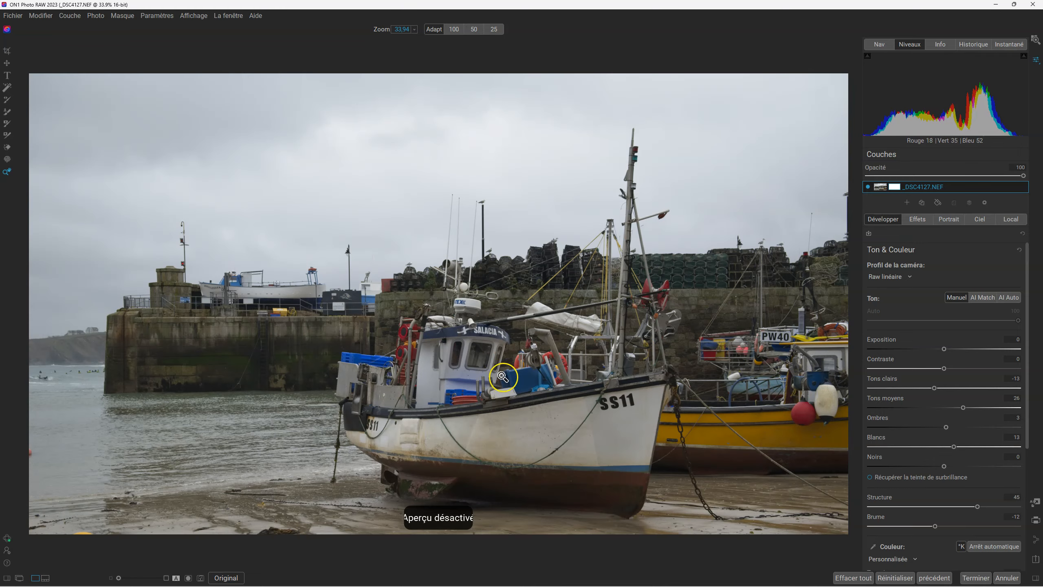
# Inspect the boat photo at 100% zoom against its original and review the Ton & Couleur adjustments
pyautogui.moveTo(441, 393); pyautogui.dragTo(489, 455)
pyautogui.press('\\')
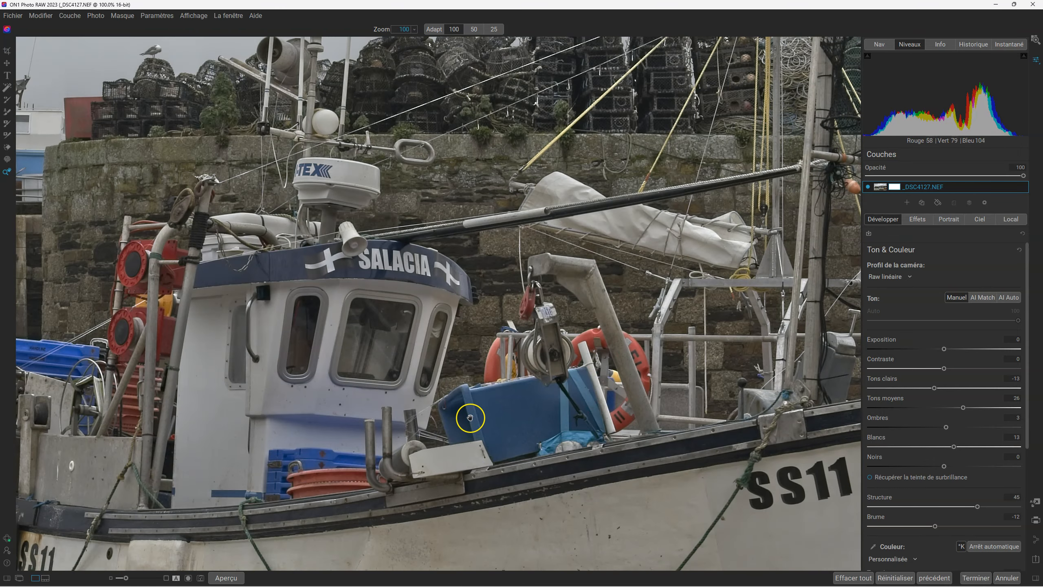
pyautogui.click(470, 419)
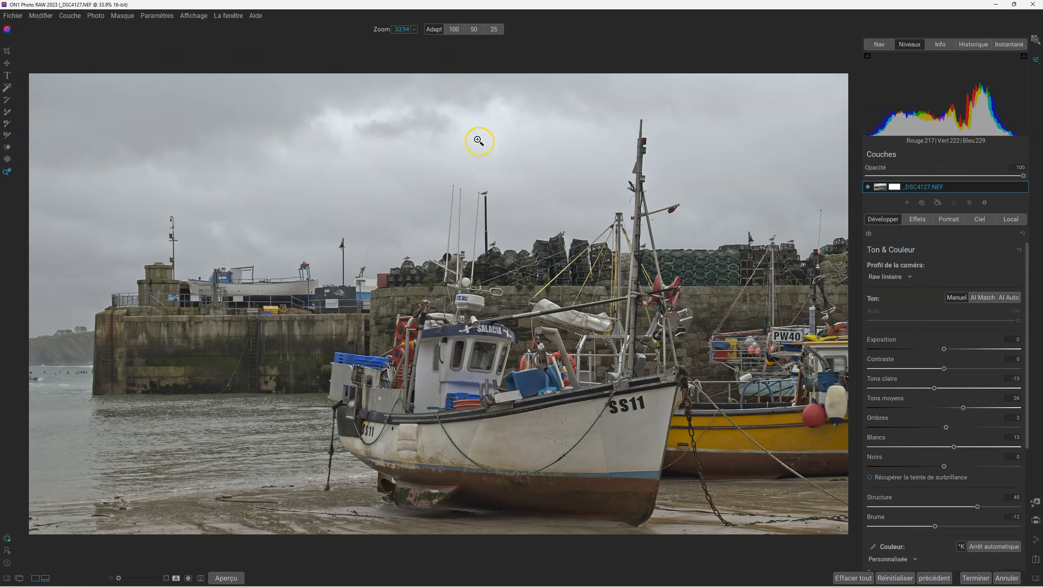
pyautogui.scroll(-2, 956, 425)
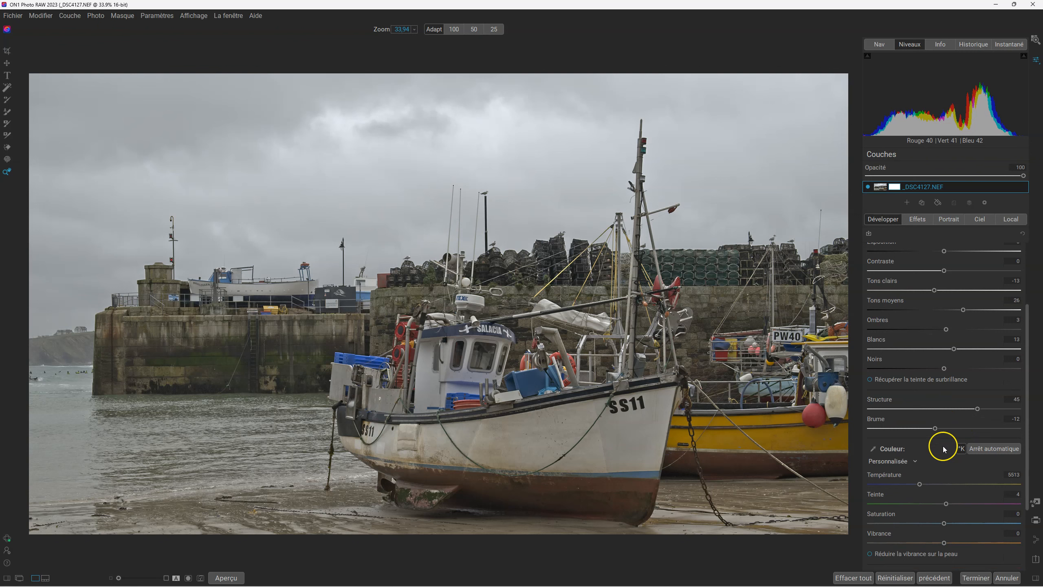
pyautogui.scroll(-1, 943, 493)
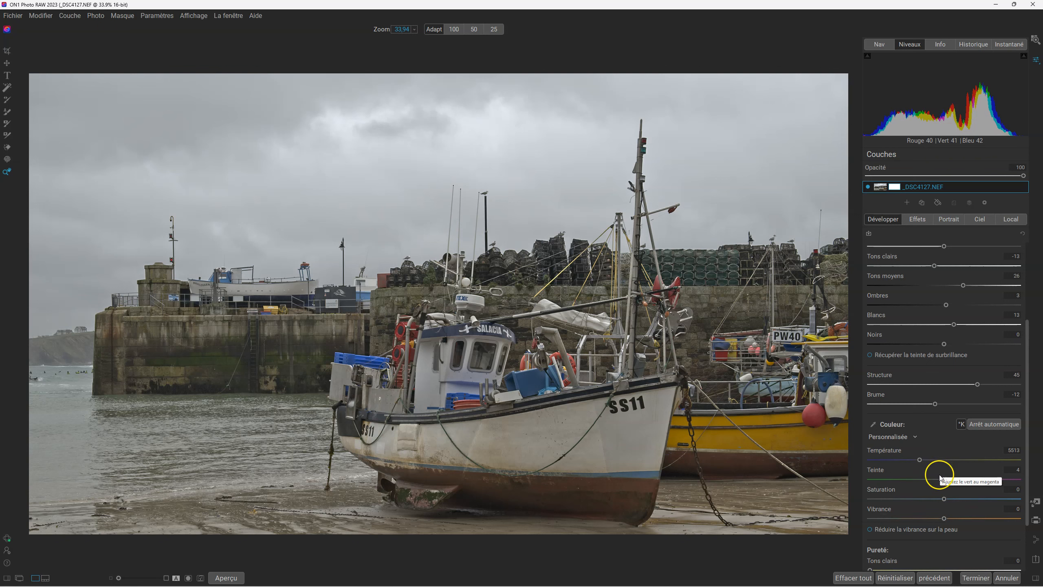
pyautogui.scroll(-2, 967, 487)
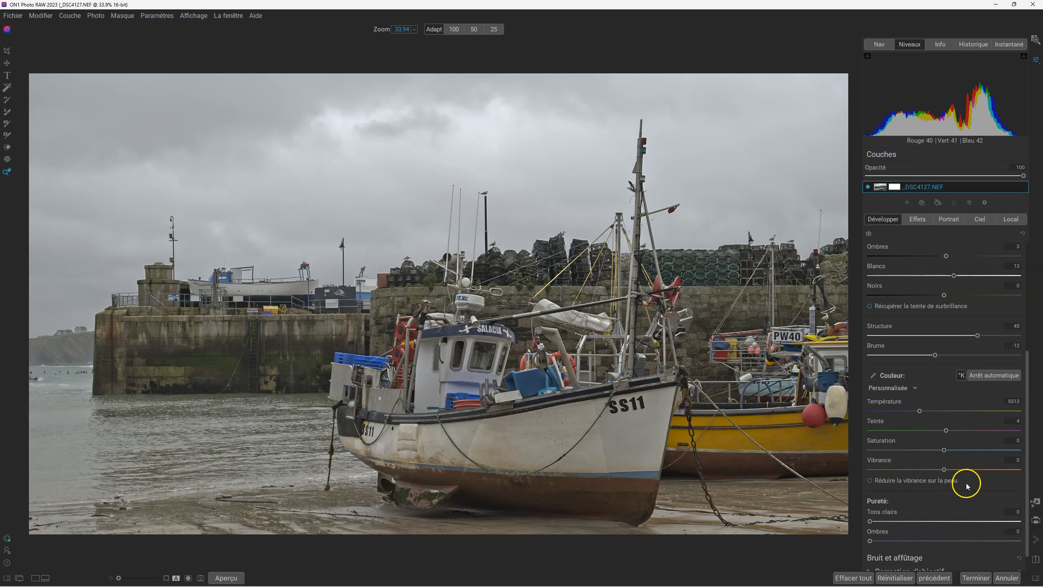
pyautogui.scroll(6, 967, 485)
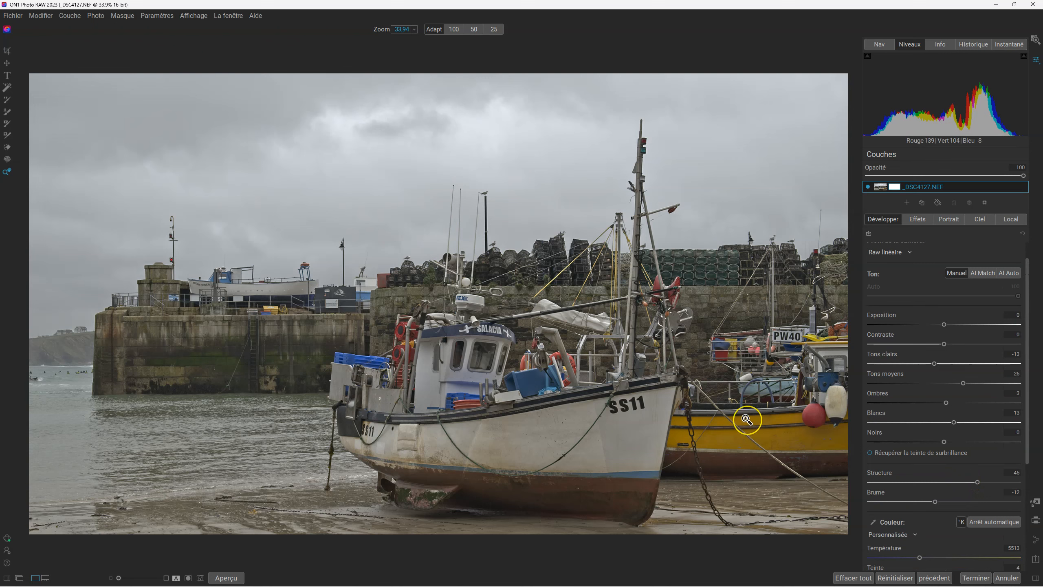
# Compare the developed photo with the unedited original, examining the boat, harbour wall and lobster pots at 100% zoom
pyautogui.press('\\')
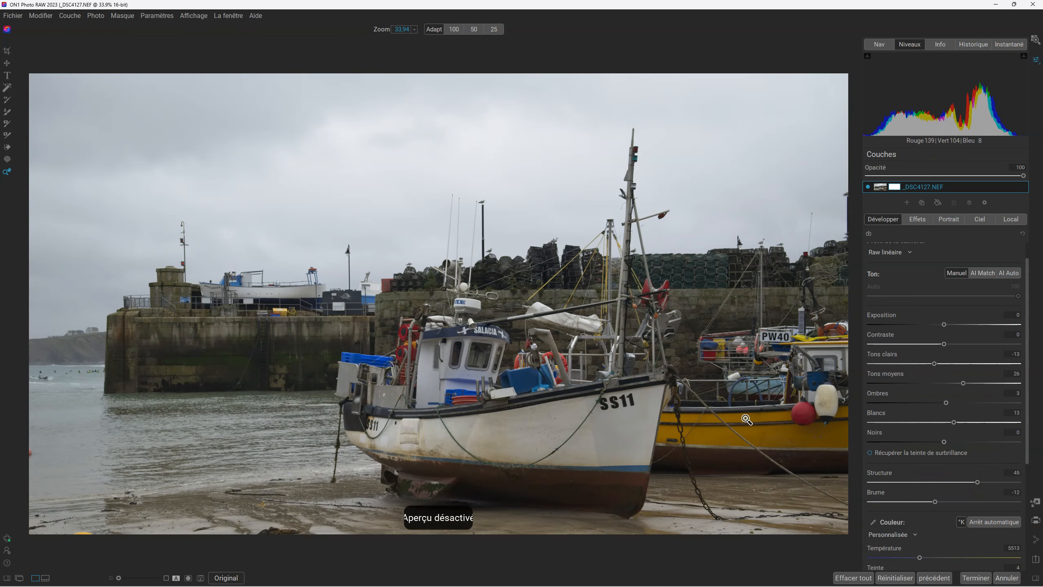
pyautogui.press('\\')
pyautogui.press('\\')
pyautogui.click(535, 414)
pyautogui.moveTo(406, 352); pyautogui.dragTo(595, 526)
pyautogui.moveTo(446, 308); pyautogui.dragTo(697, 384)
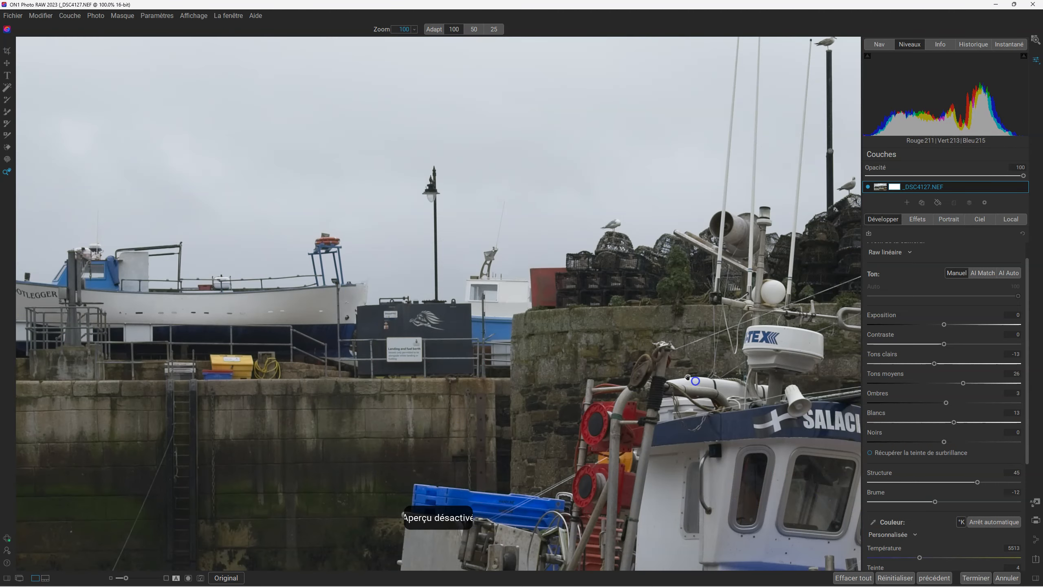
pyautogui.moveTo(793, 526); pyautogui.dragTo(482, 354)
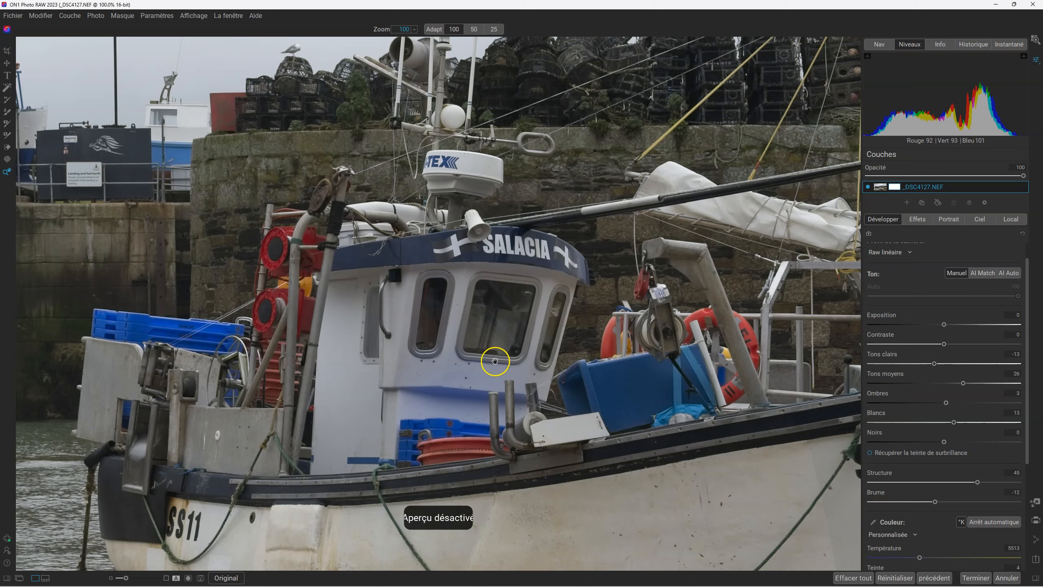
pyautogui.scroll(-4, 494, 357)
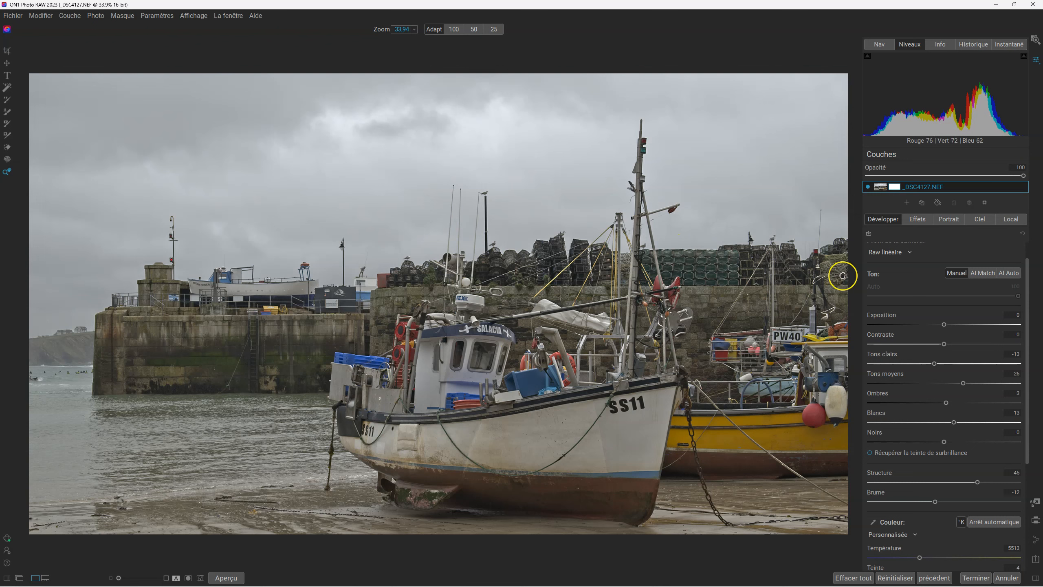
# Enable the existing Contraste dynamique filter in the photo's effects and check the image with it on and off
pyautogui.click(918, 220)
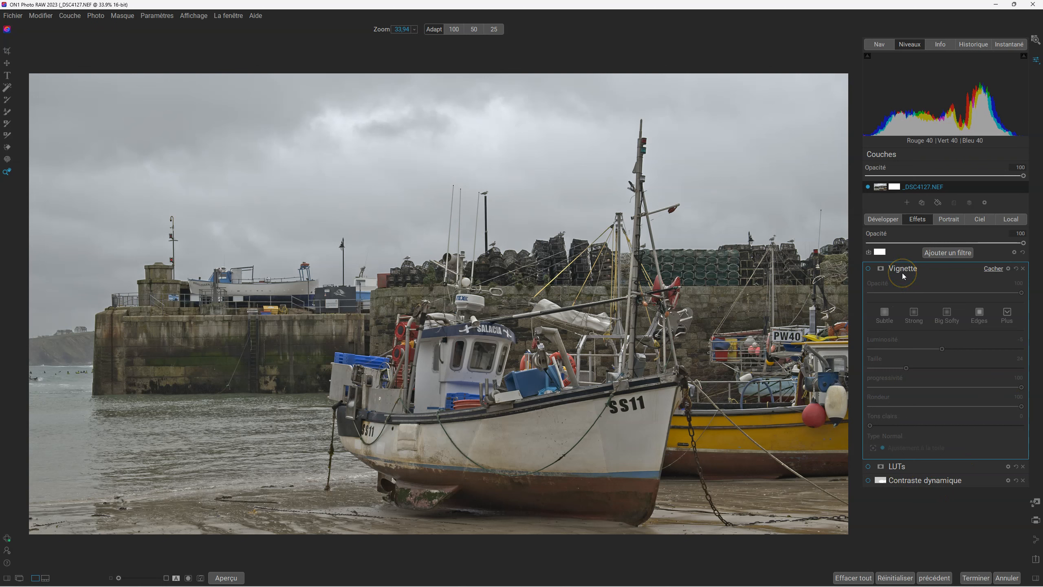
pyautogui.click(925, 483)
pyautogui.click(879, 325)
pyautogui.click(869, 296)
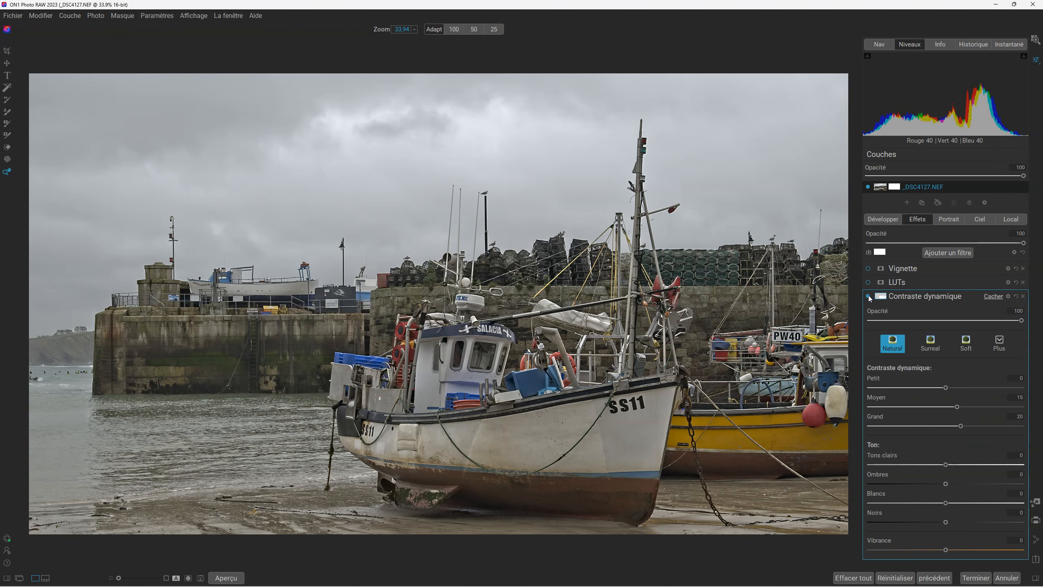
pyautogui.click(869, 296)
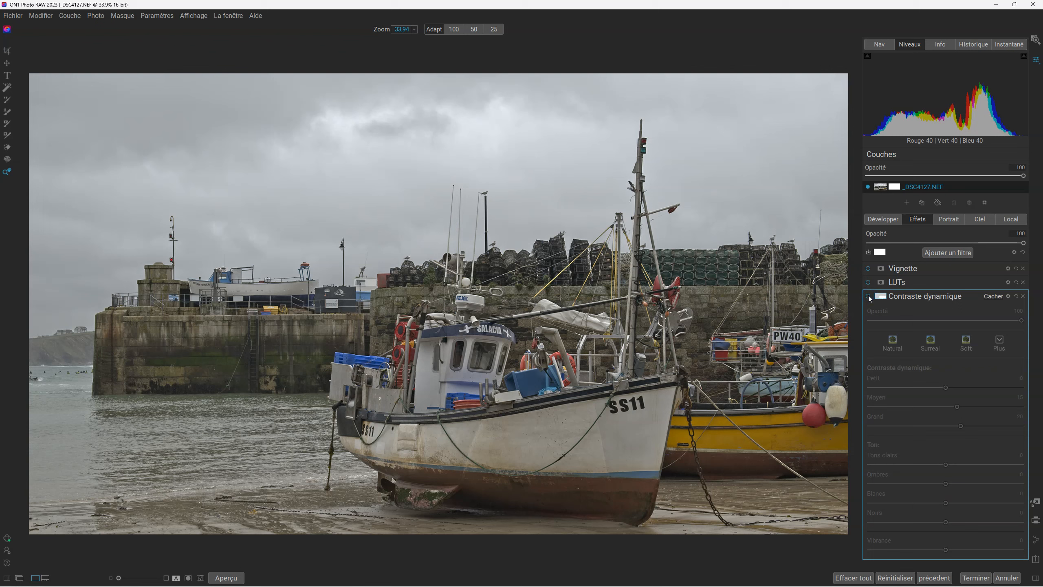
pyautogui.click(869, 296)
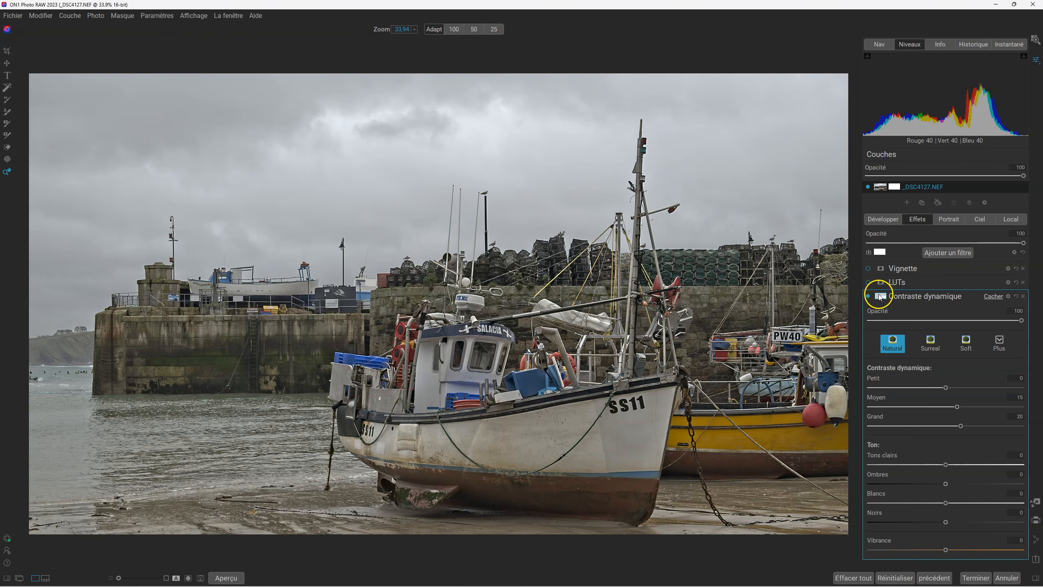
# Examine the Contraste dynamique filter's mask over the boats, and compare the photo with and without the filter
pyautogui.hotkey('ctrl', 'm')
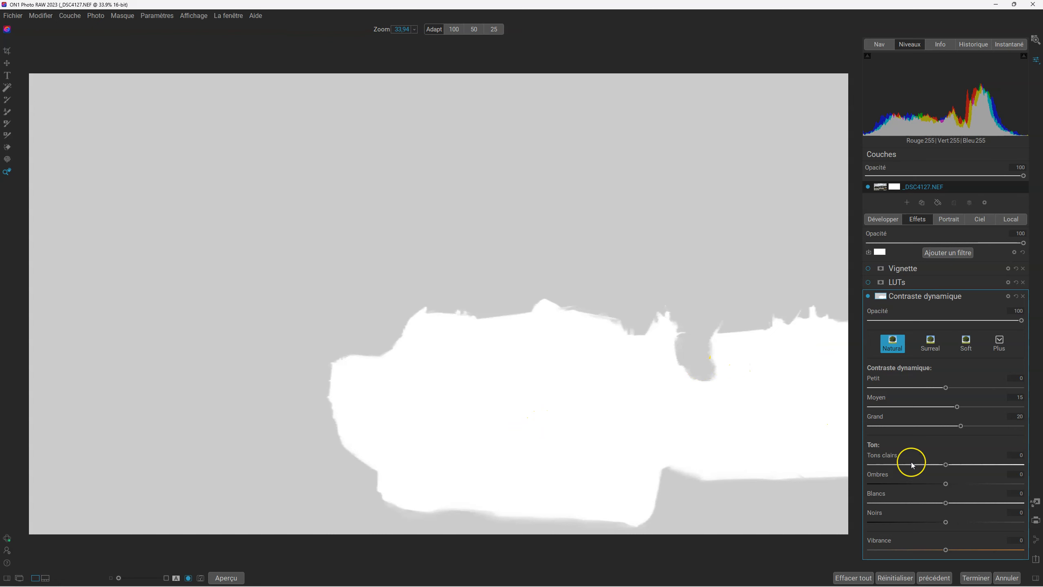
pyautogui.click(882, 296)
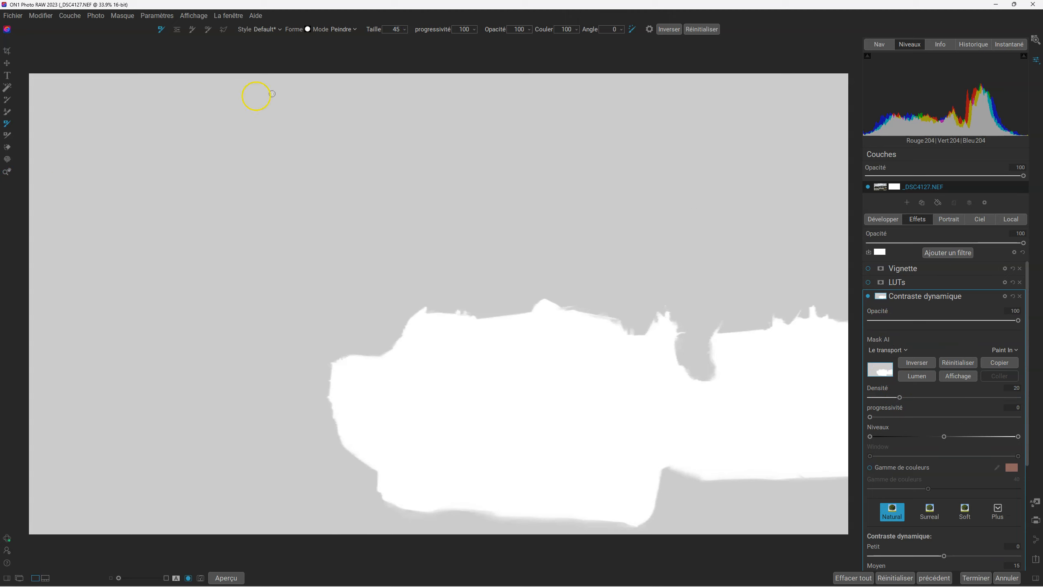
pyautogui.press('o')
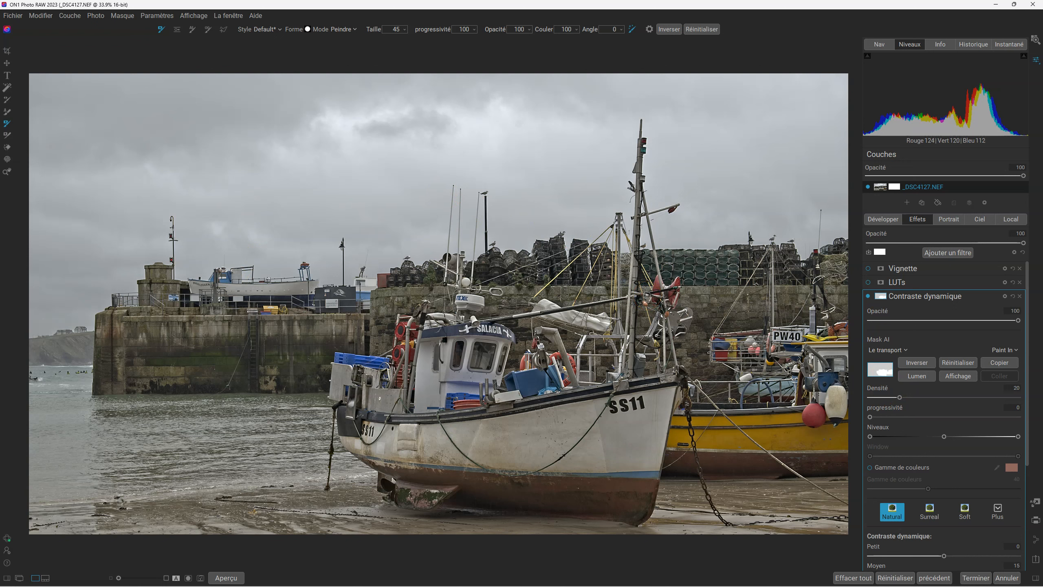
pyautogui.click(654, 292)
pyautogui.click(869, 296)
pyautogui.click(868, 296)
pyautogui.click(869, 295)
pyautogui.click(868, 296)
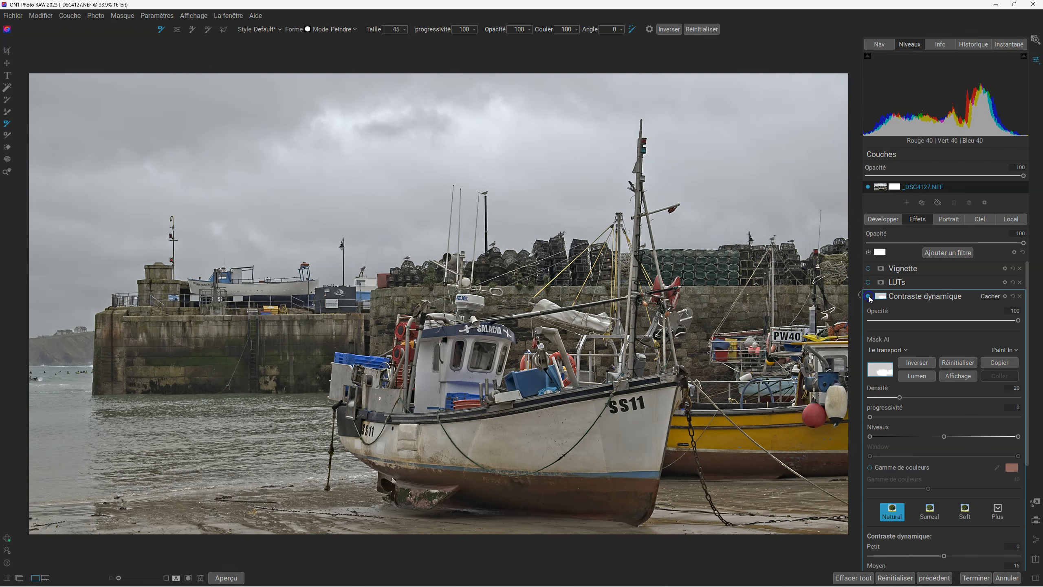
# Enable the LUTs filter with the Aachen colour grading and look through the available LUTs without changing it
pyautogui.click(895, 283)
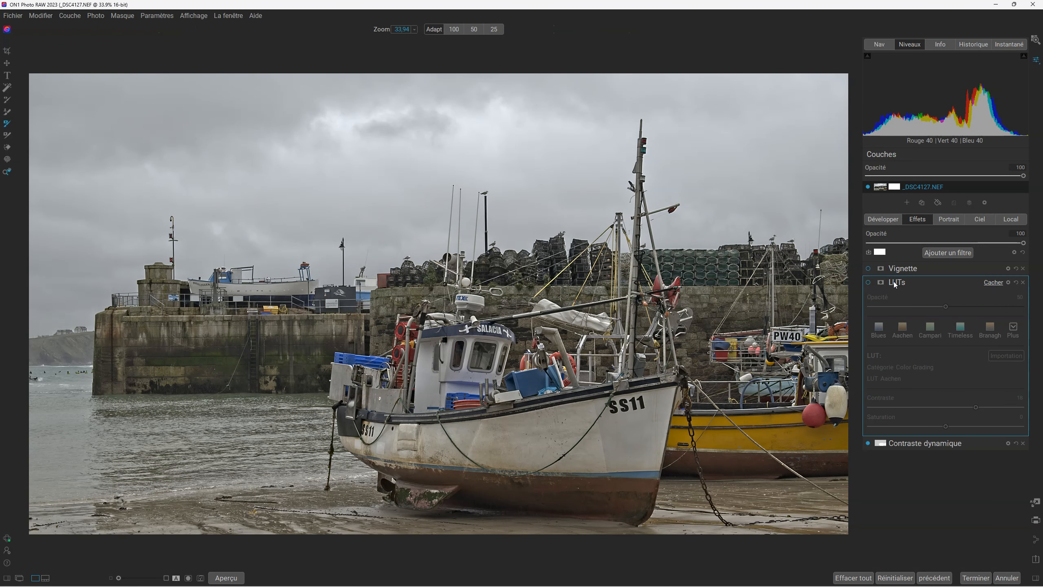
pyautogui.click(868, 282)
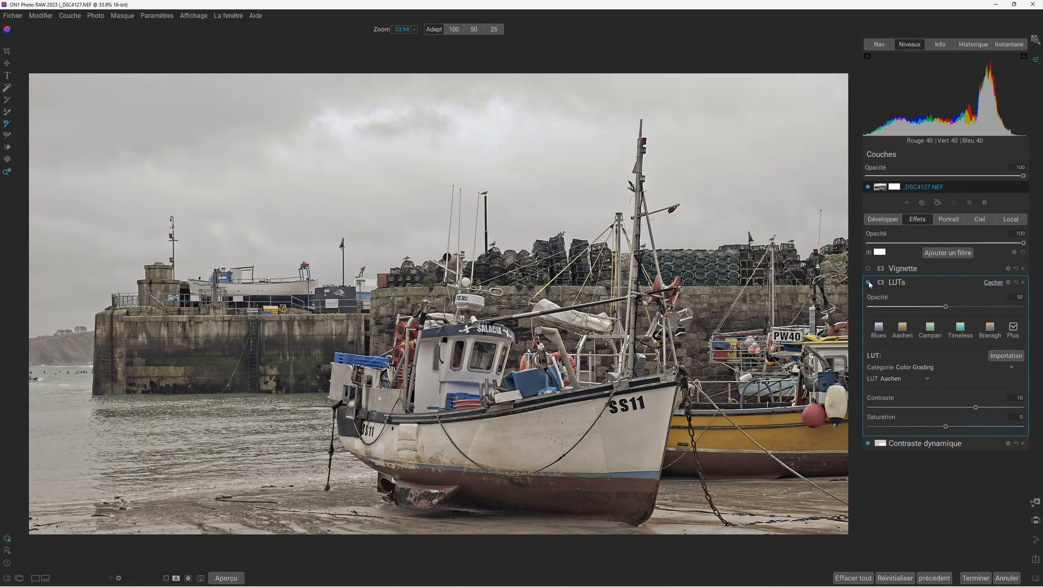
pyautogui.click(868, 283)
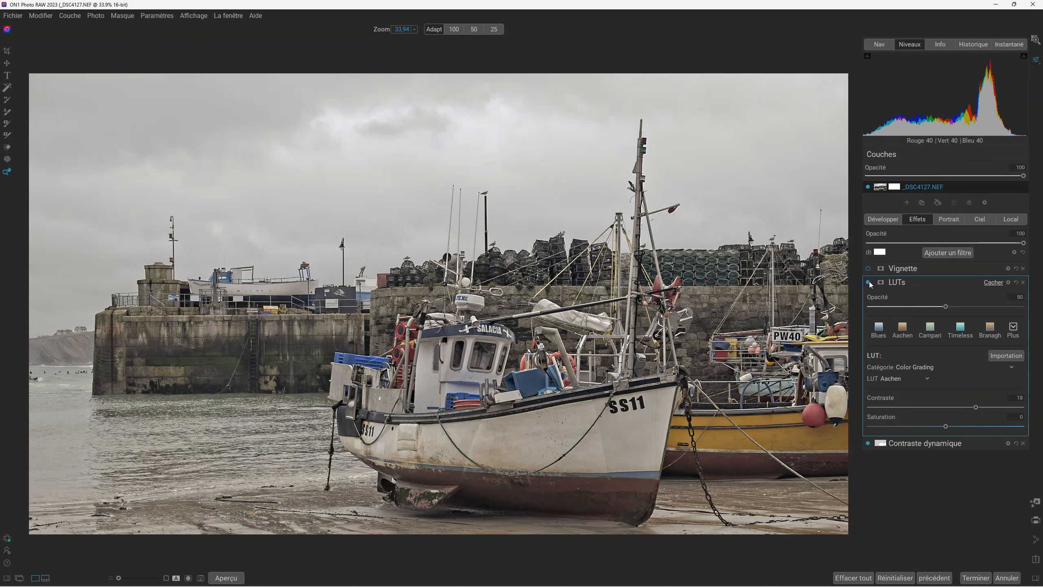
pyautogui.click(869, 283)
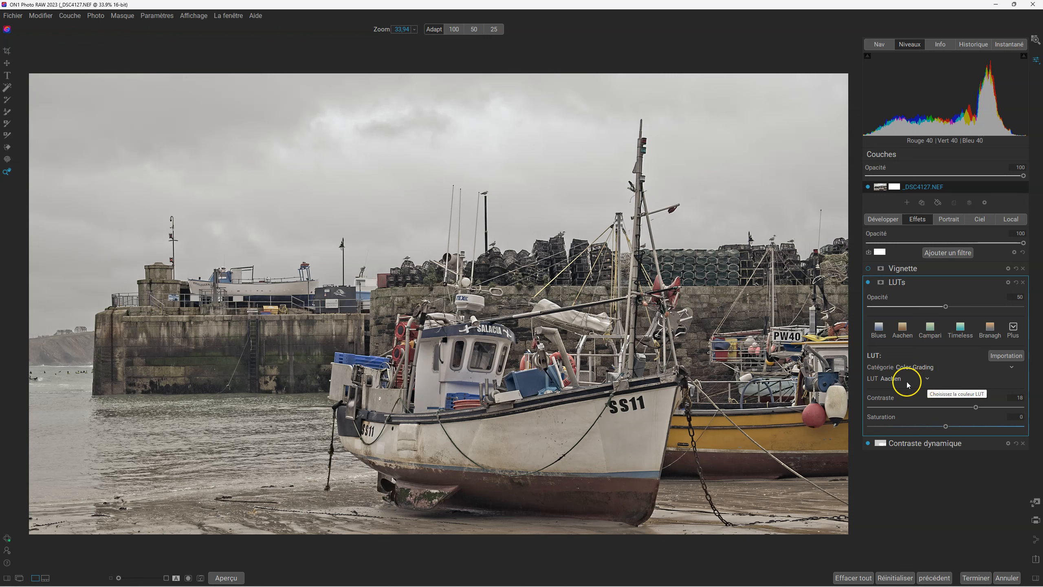
pyautogui.click(928, 380)
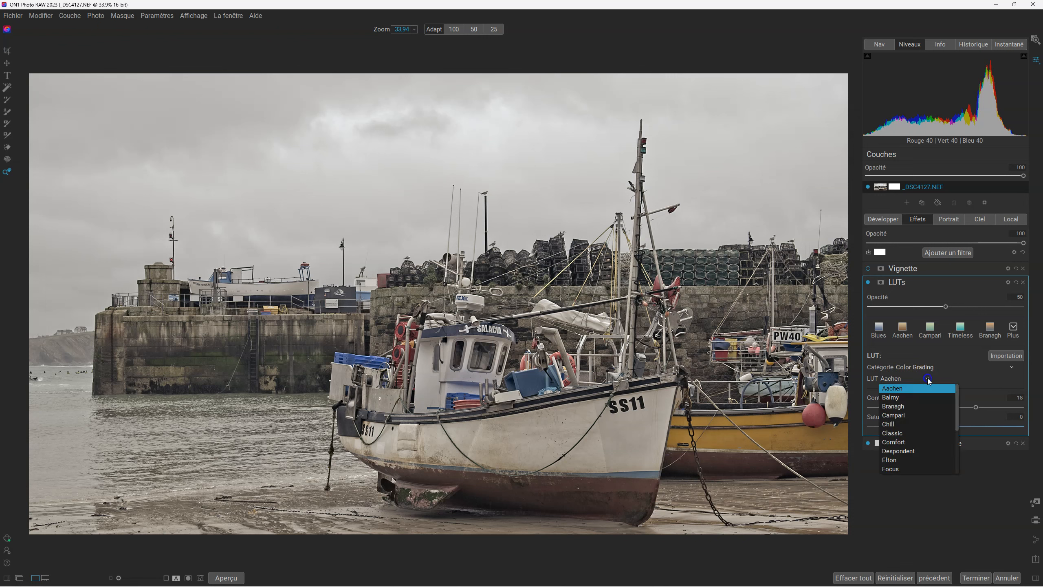
pyautogui.click(929, 380)
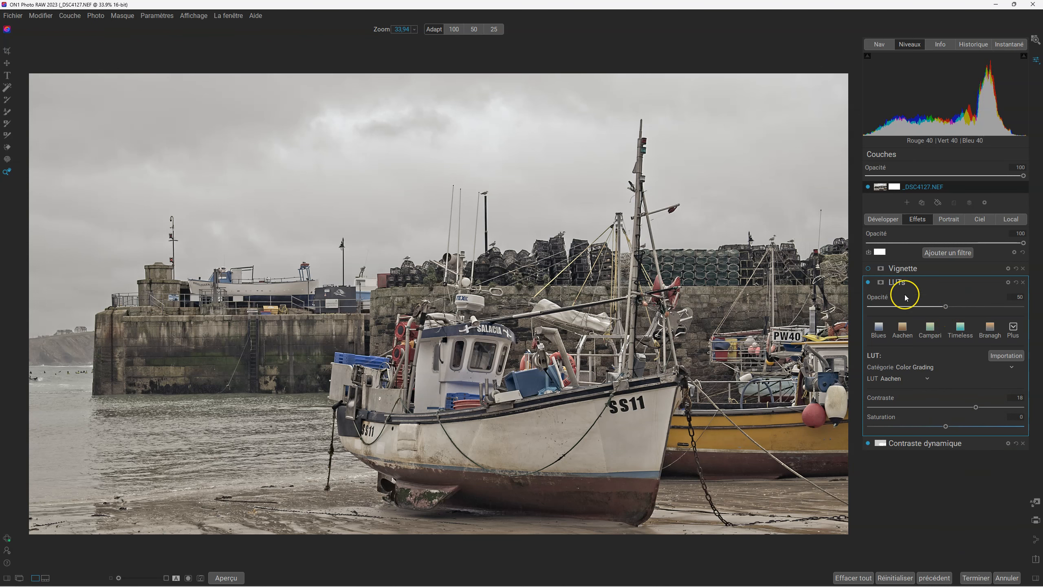
# Toggle the LUTs filter repeatedly to compare the photo's colours with and without it, leaving it enabled
pyautogui.click(868, 283)
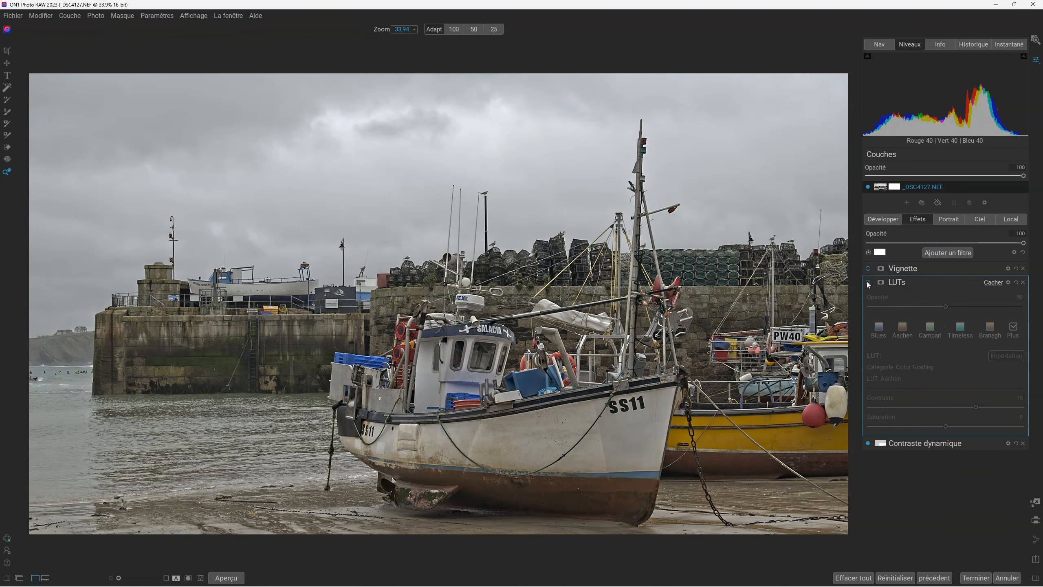
pyautogui.click(867, 282)
pyautogui.click(868, 282)
pyautogui.click(867, 283)
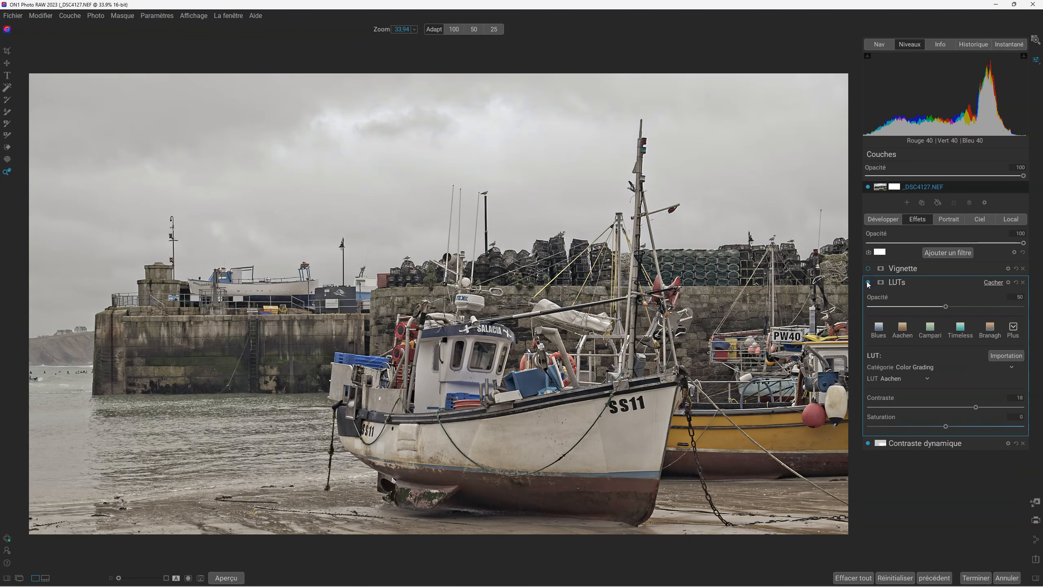
pyautogui.click(868, 282)
pyautogui.click(868, 283)
pyautogui.click(867, 283)
pyautogui.click(868, 282)
pyautogui.click(868, 282)
pyautogui.click(867, 282)
# Enable the existing Vignette filter in the photo's effects
pyautogui.moveTo(906, 288)
pyautogui.click(868, 269)
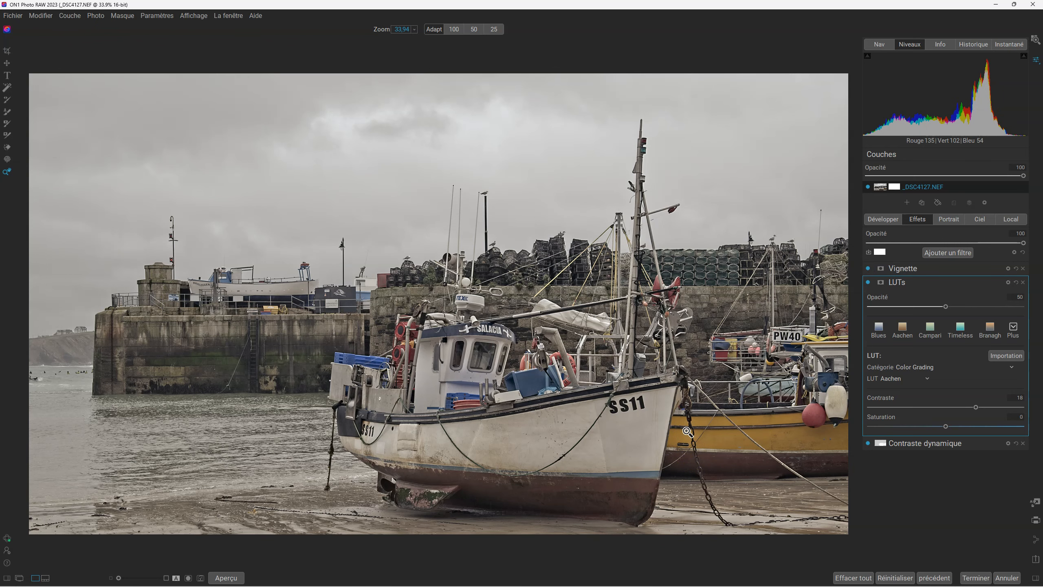
# Compare the photo with all effects applied against the original, examining the boat details at 100% zoom
pyautogui.hotkey('ctrl', 'p')
pyautogui.click(589, 351)
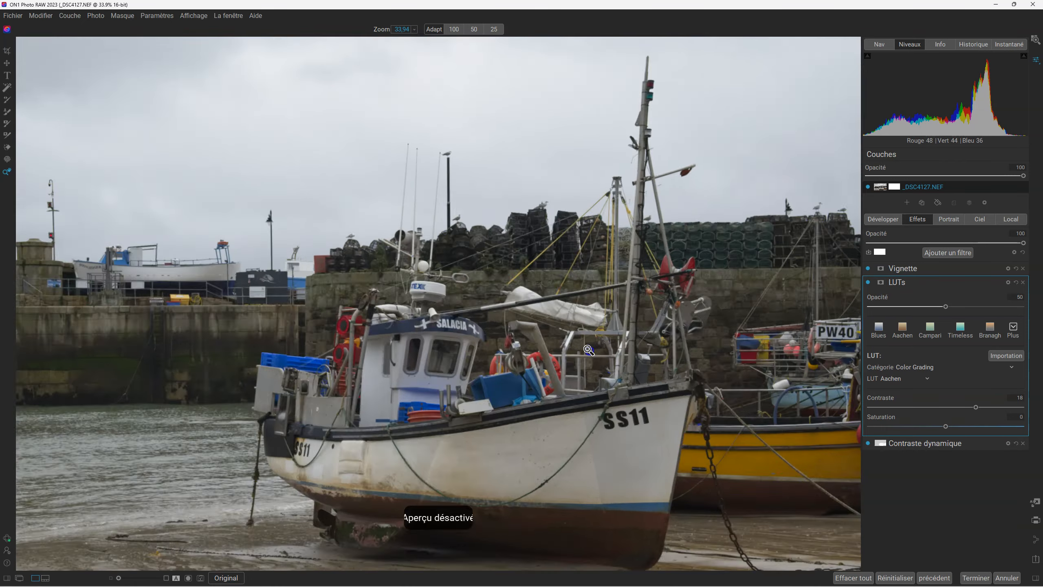
pyautogui.moveTo(288, 353); pyautogui.dragTo(570, 464)
pyautogui.moveTo(444, 301); pyautogui.dragTo(488, 402)
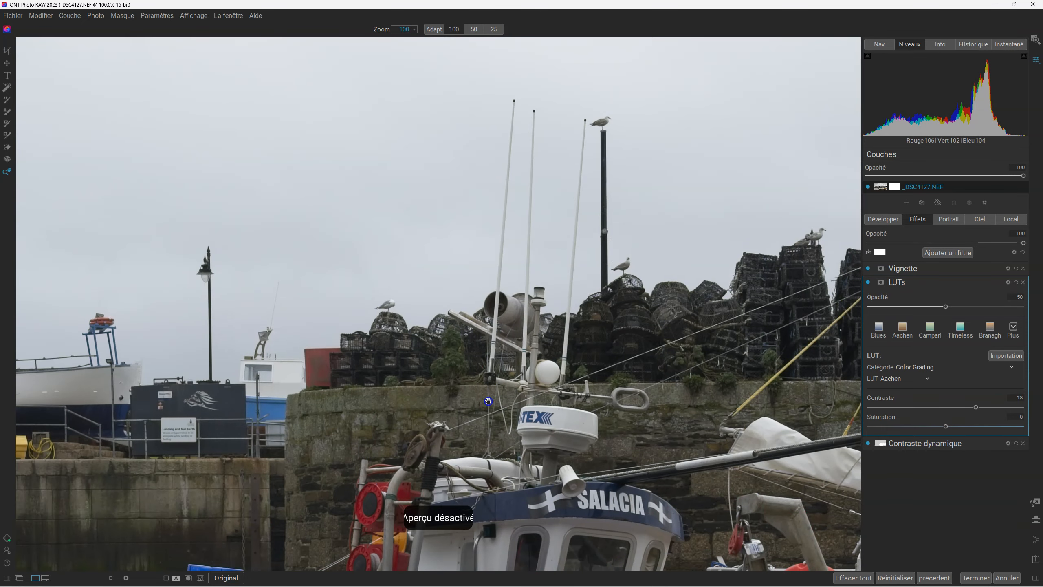
pyautogui.moveTo(512, 554); pyautogui.dragTo(481, 331)
pyautogui.moveTo(563, 454); pyautogui.dragTo(521, 426)
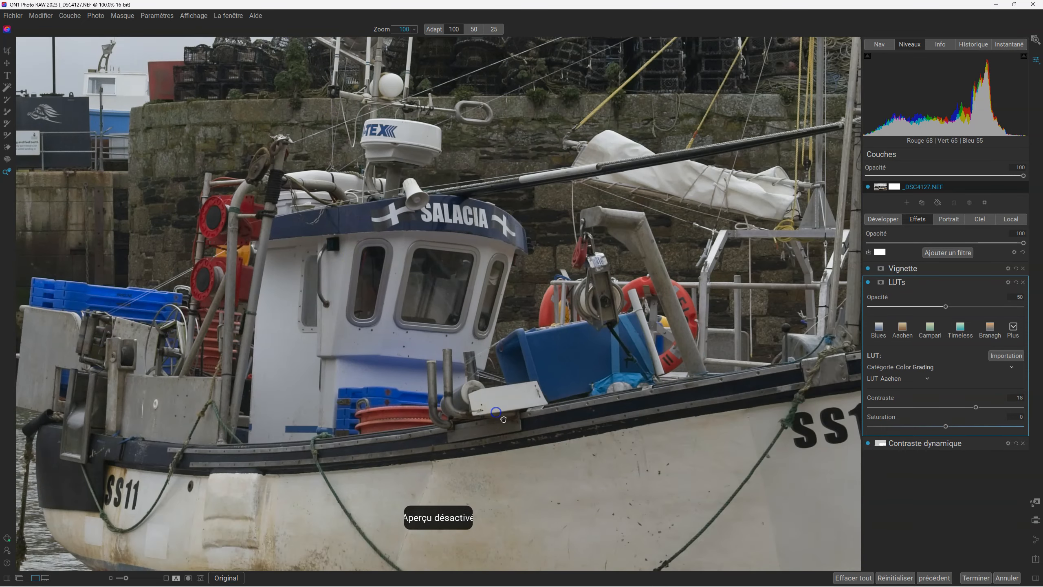
pyautogui.click(489, 351)
pyautogui.hotkey('ctrl', 'p')
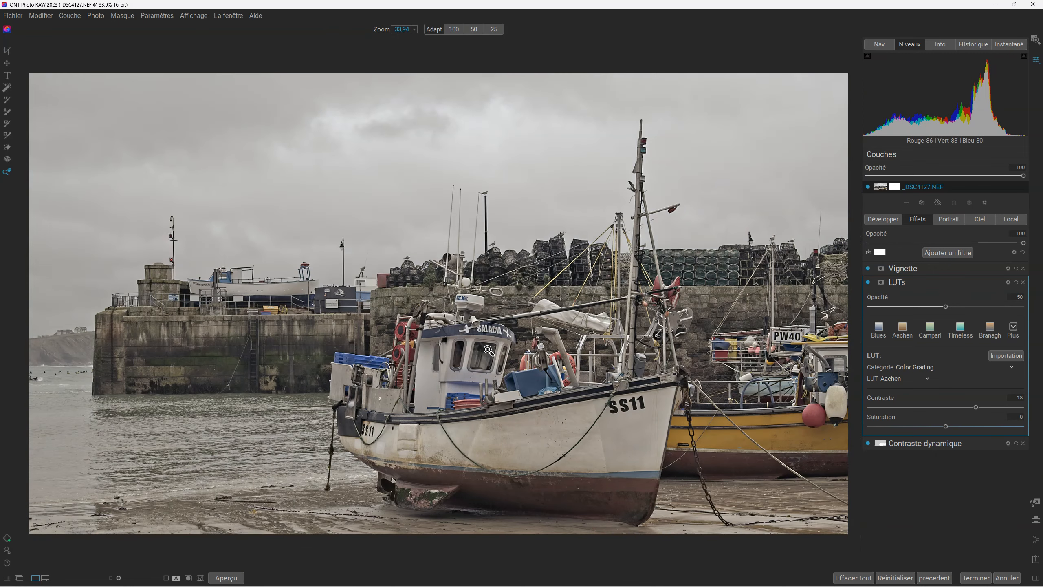